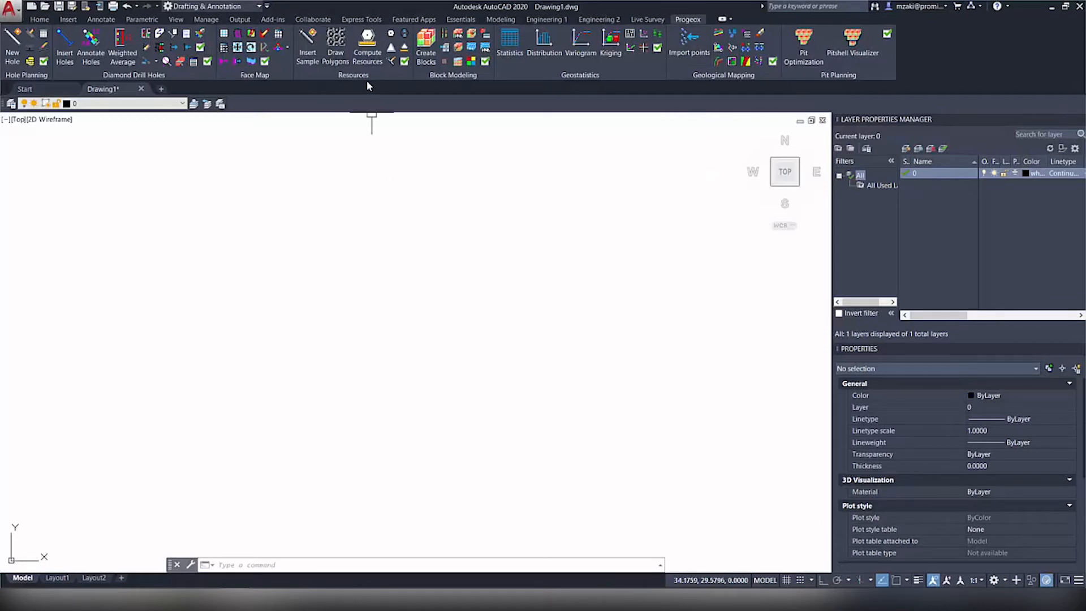
Load the TXT file Samples.txt as the source for inserting samples from a file
click(309, 46)
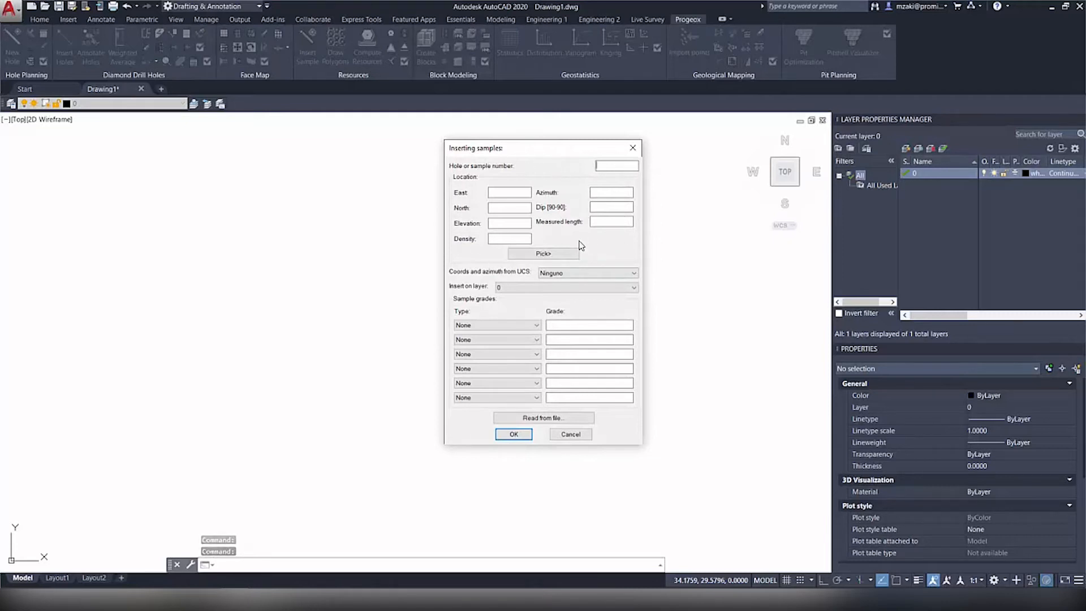
click(552, 417)
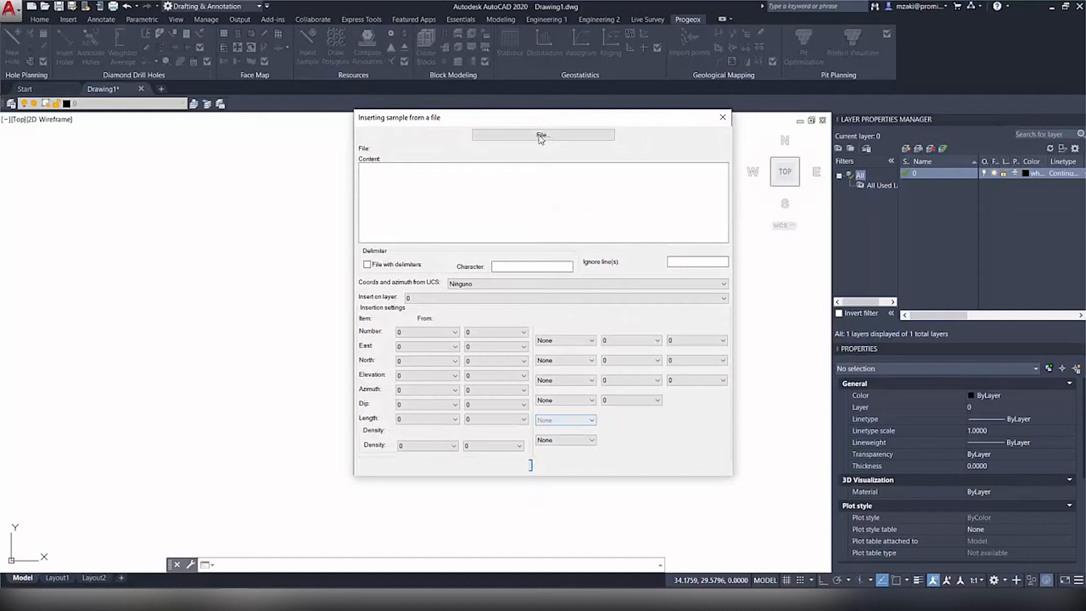
click(539, 135)
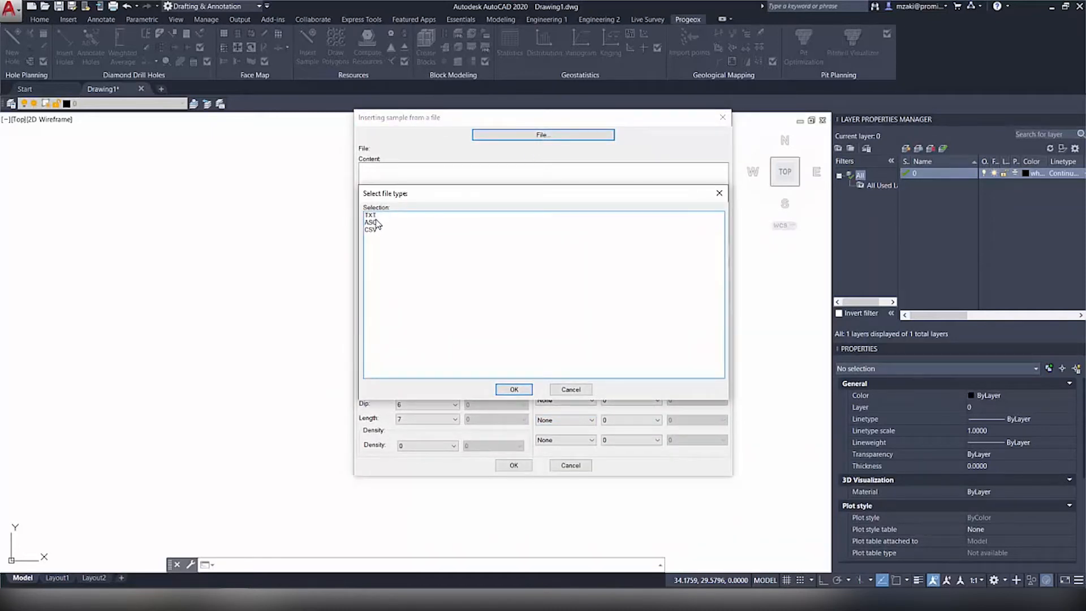
click(373, 216)
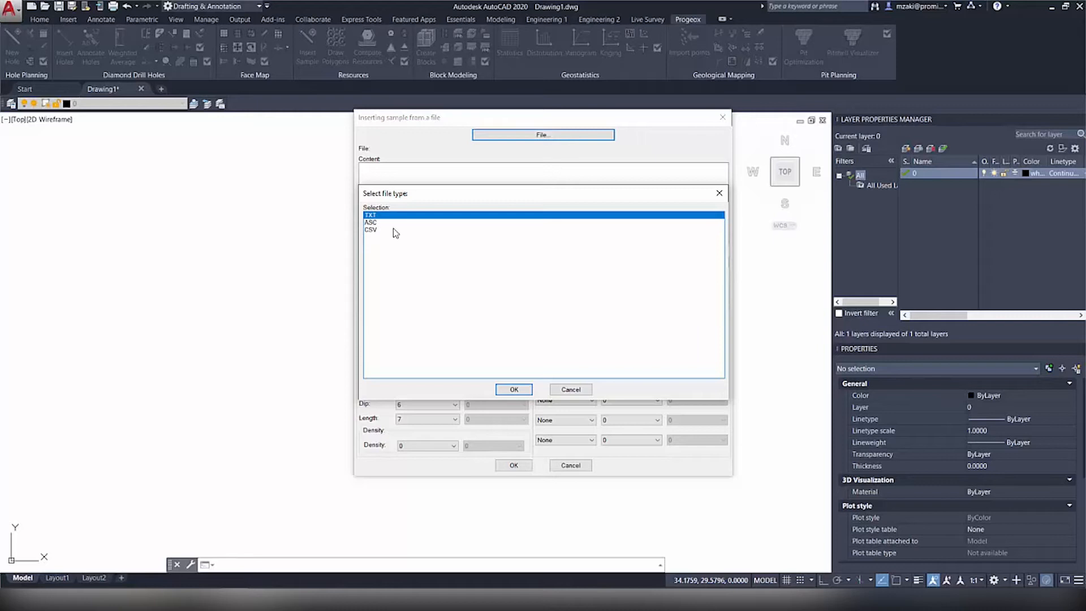
click(512, 389)
double_click(396, 276)
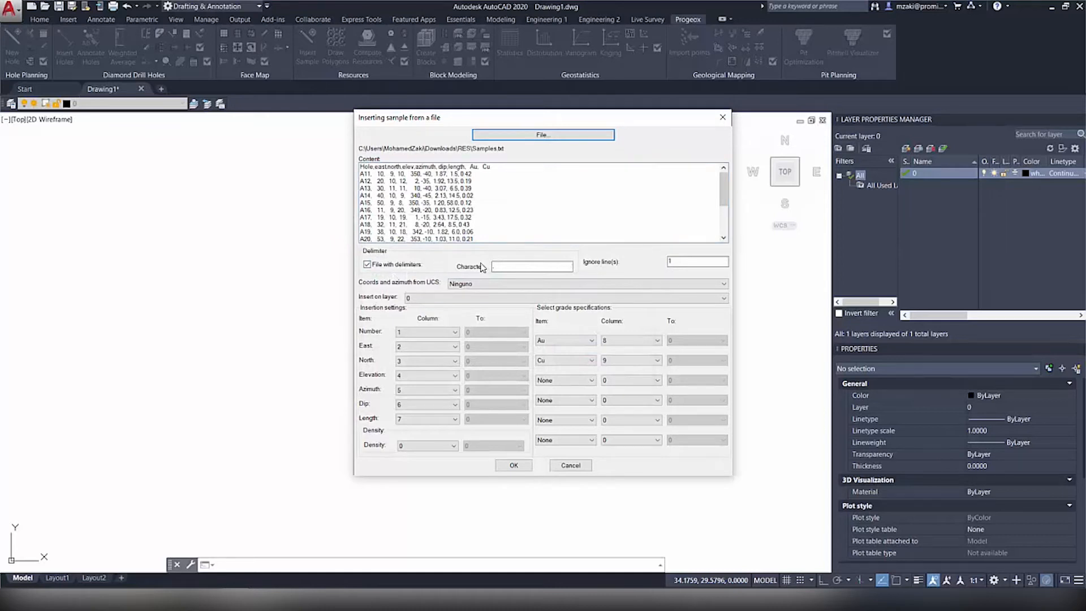
Check the header line's column divisions against the import settings and insert the samples into the drawing
click(506, 266)
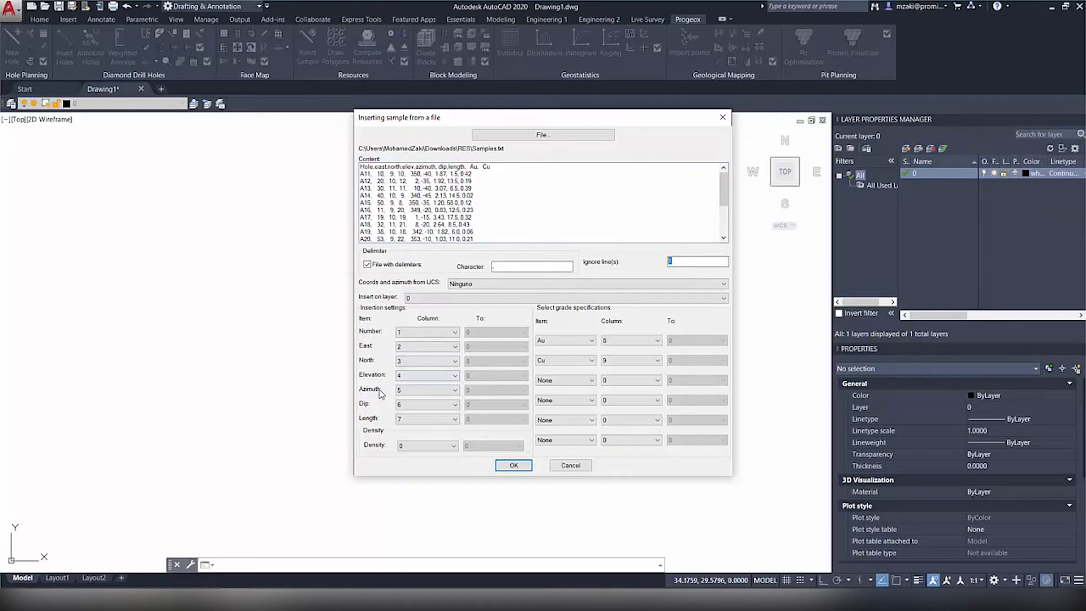
click(399, 418)
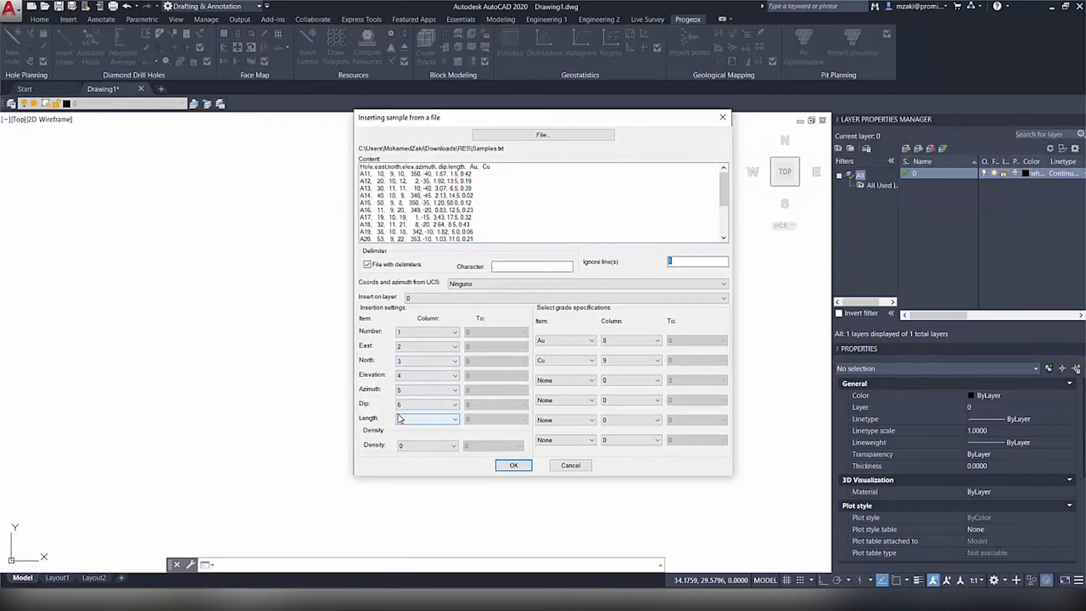
double_click(449, 168)
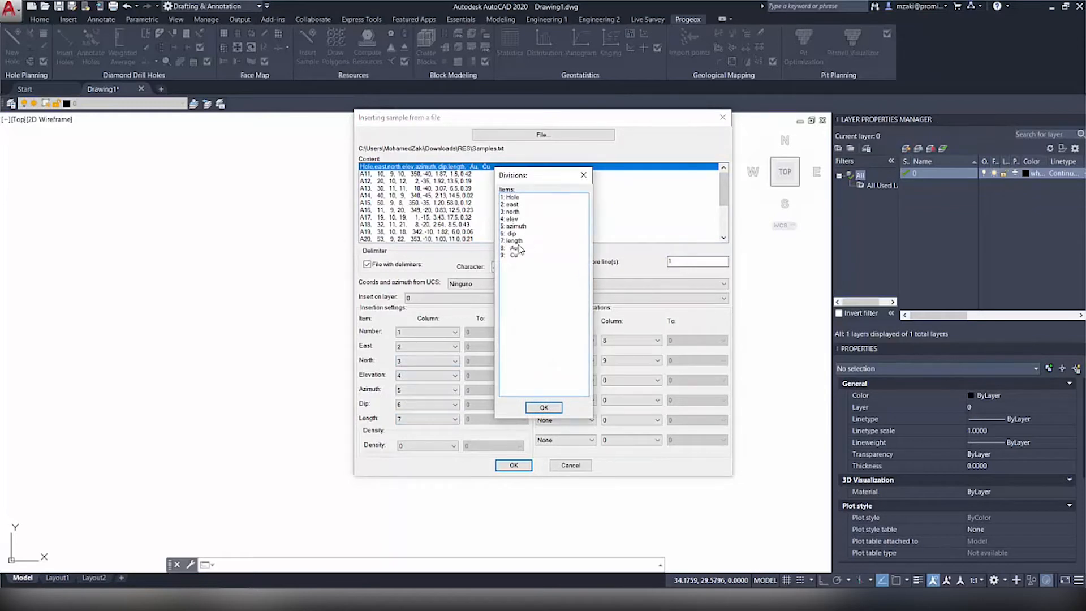
drag(518, 249, 515, 255)
click(583, 174)
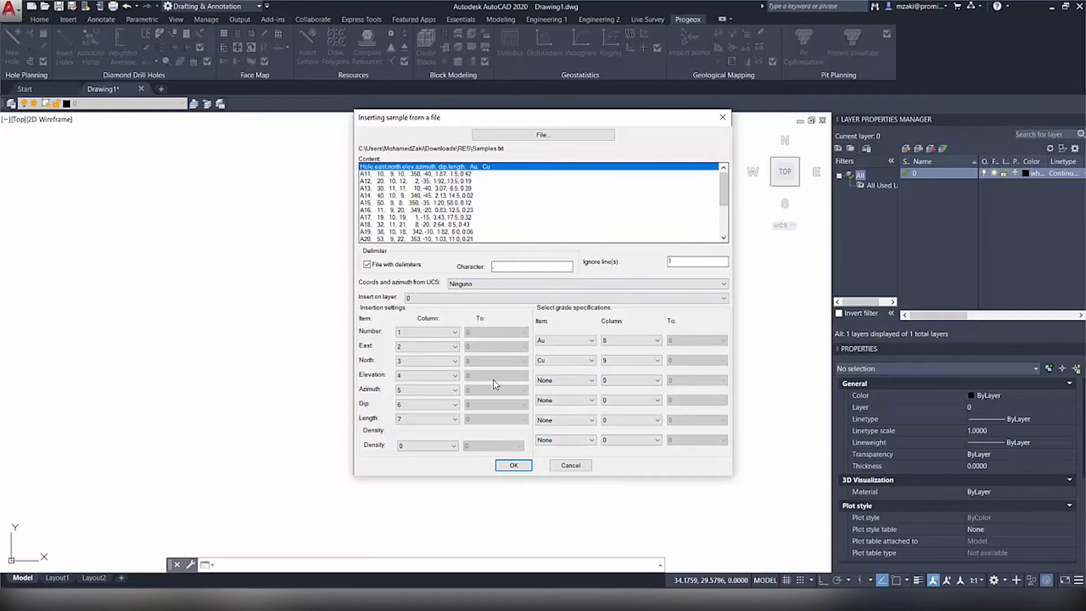
click(513, 464)
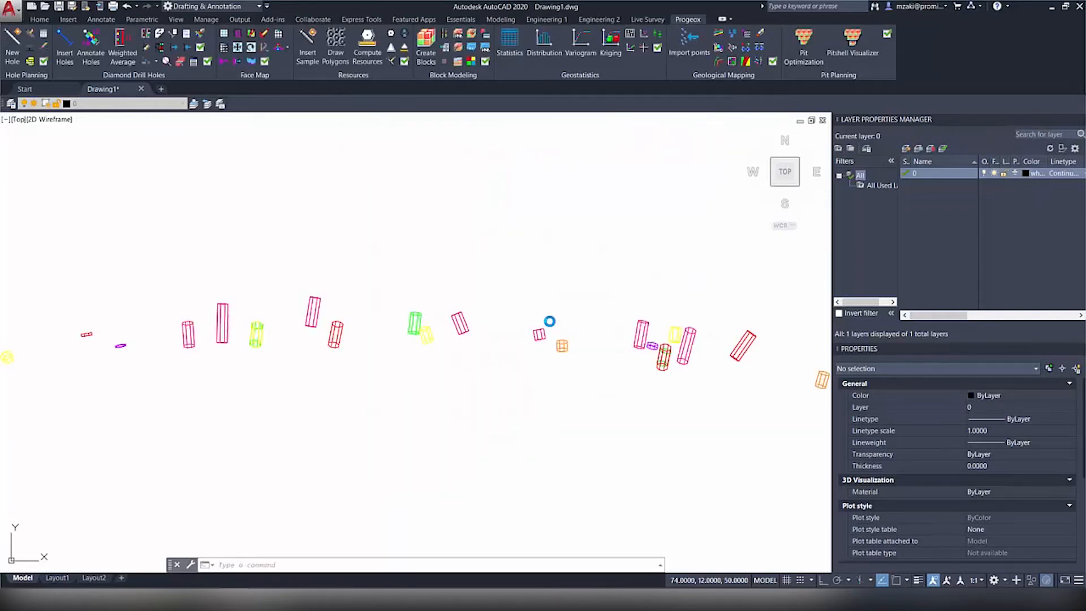
Cut a section named Section1 looking north at a coordinate picked among the samples, about 9.8, without turning off other layers
scroll(553, 317, down, 2)
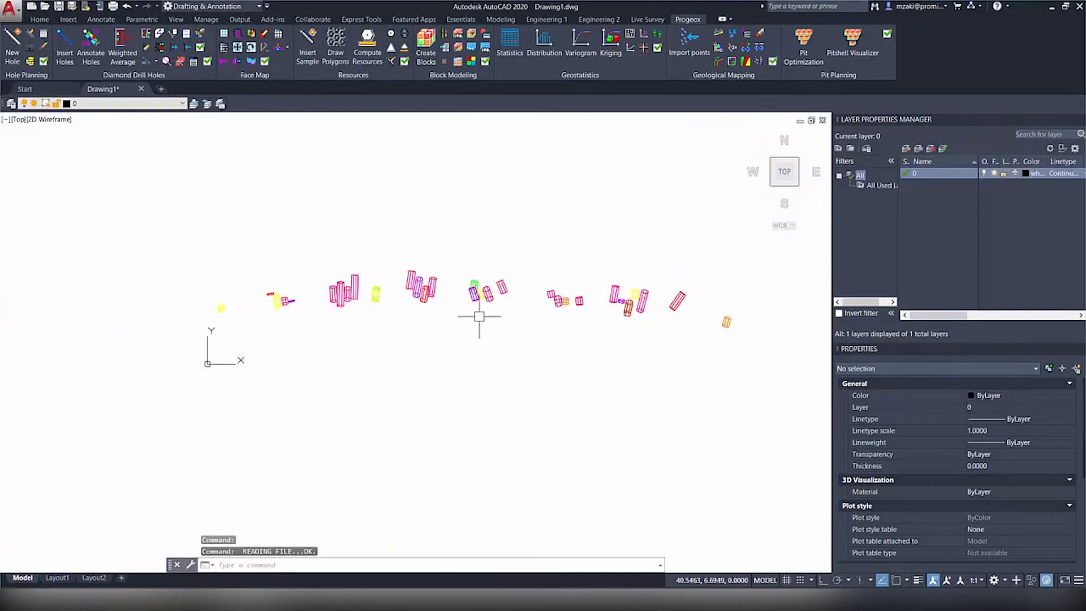
scroll(422, 320, down, 2)
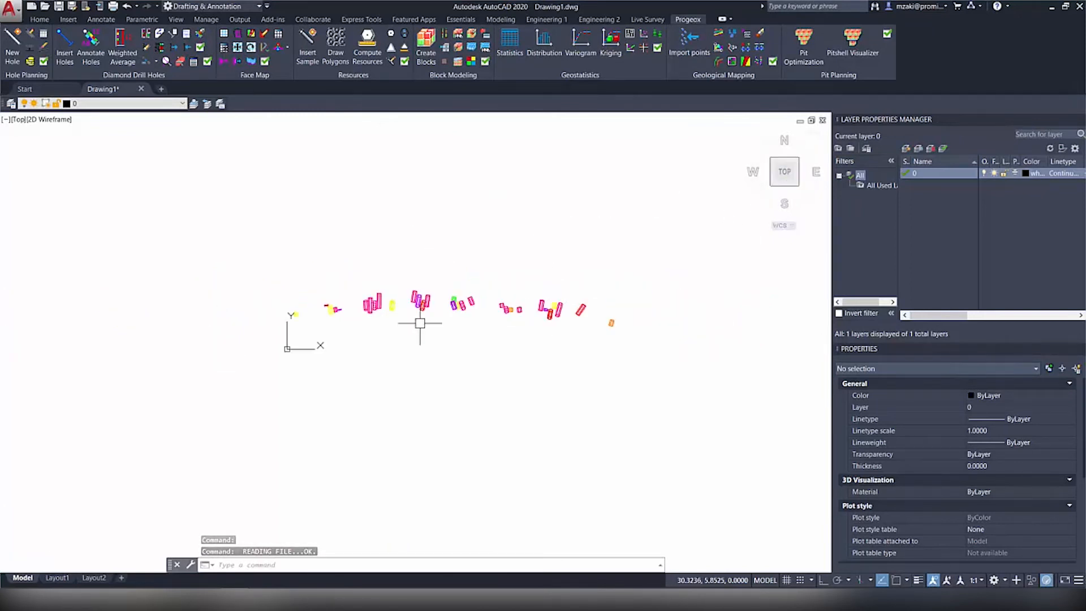
shift+middle_drag(413, 375, 764, 186)
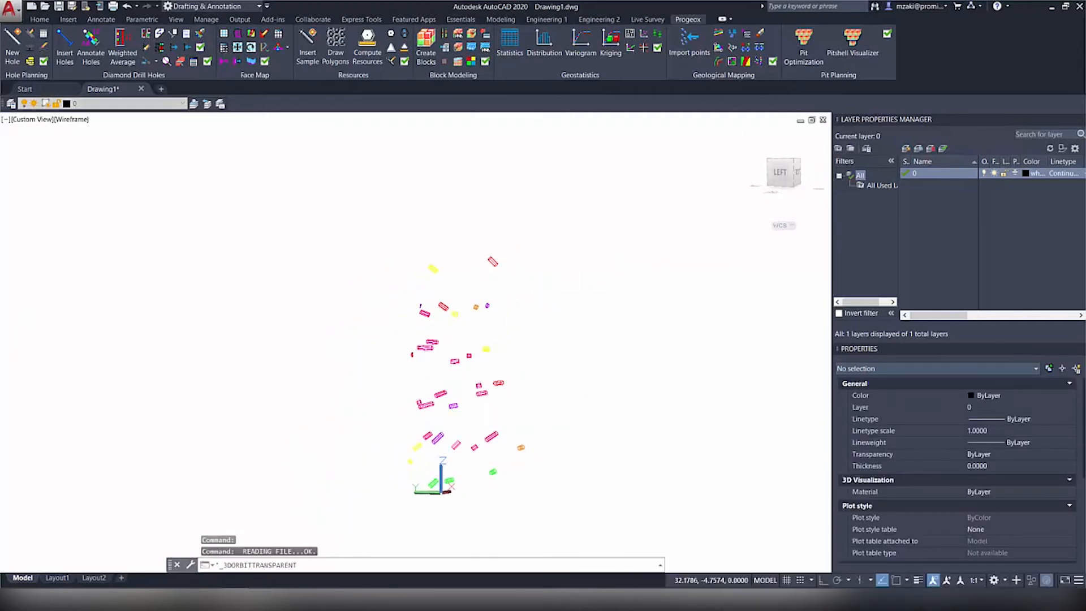
shift+middle_drag(611, 245, 574, 332)
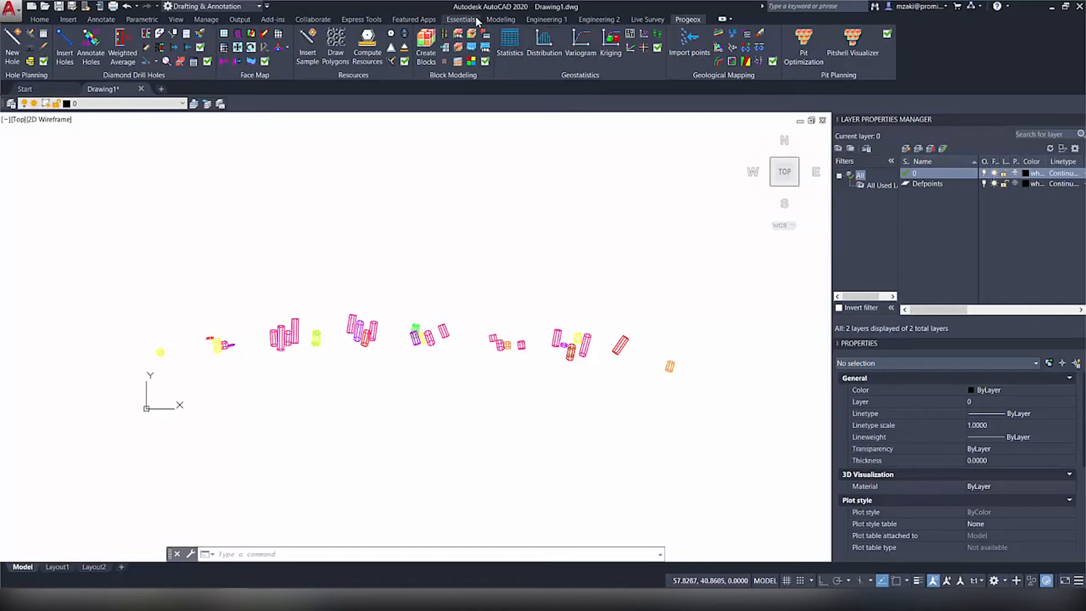
click(475, 20)
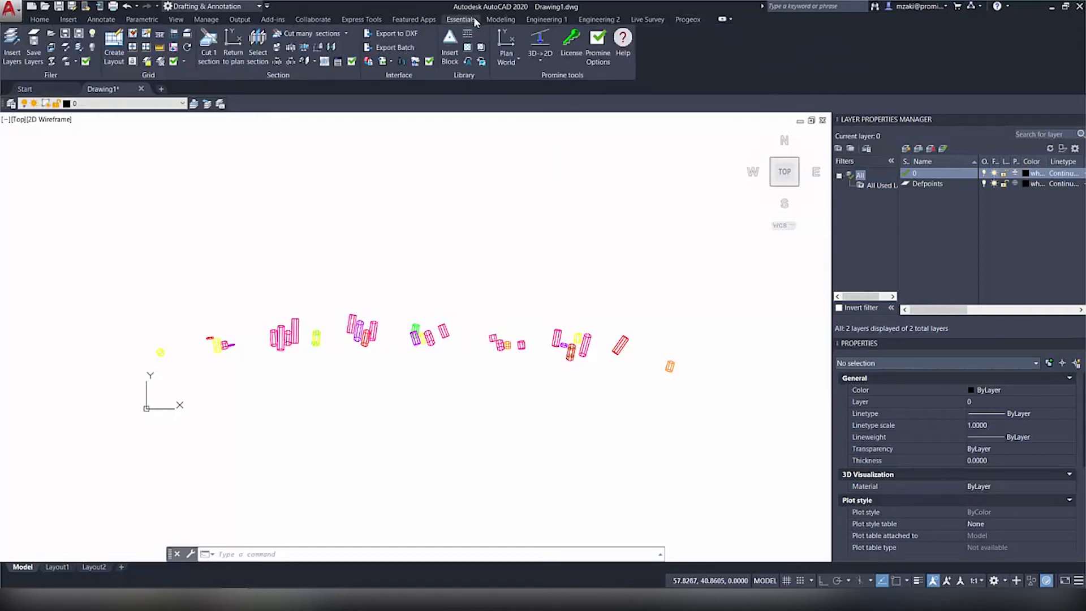
click(209, 53)
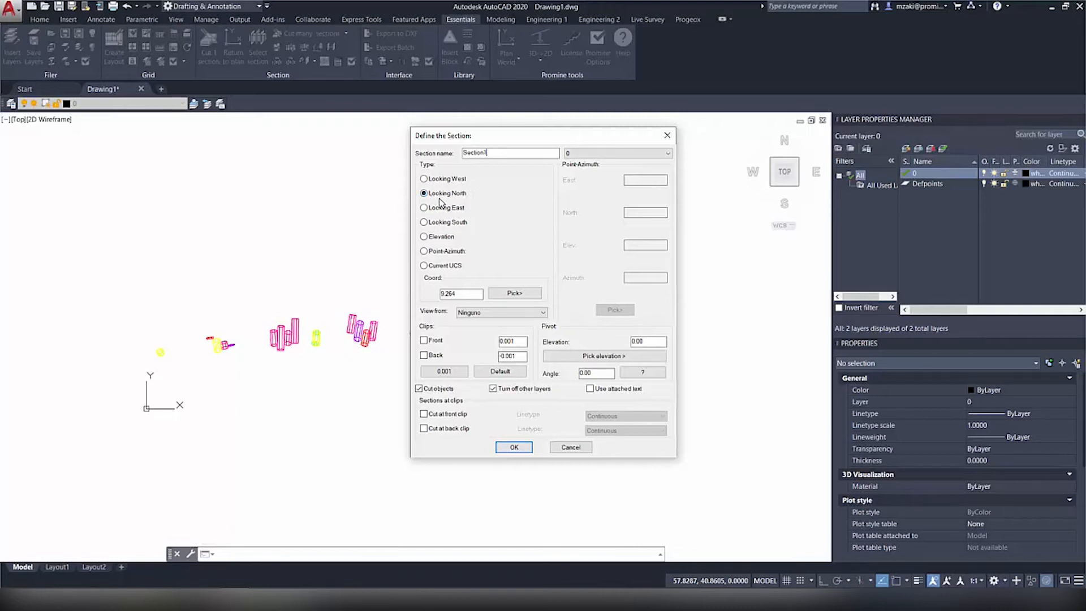
drag(552, 138, 754, 150)
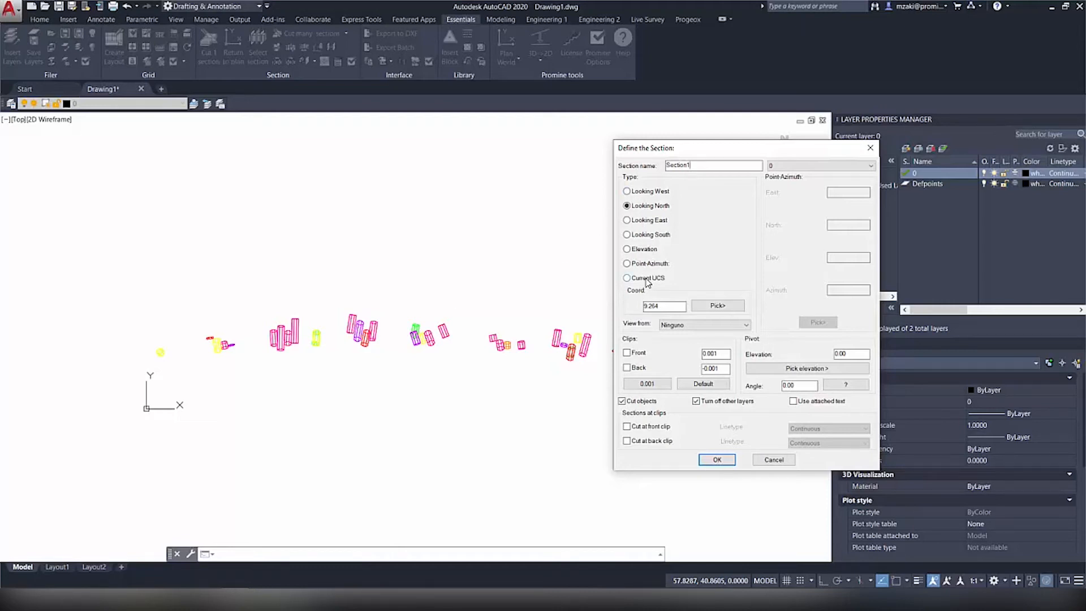
click(717, 306)
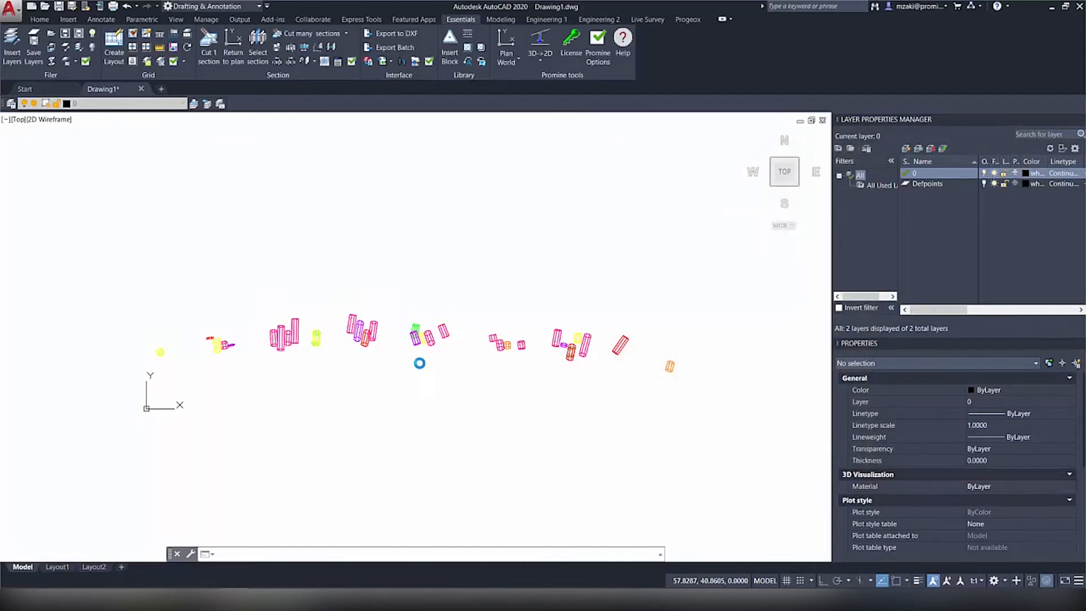
click(433, 341)
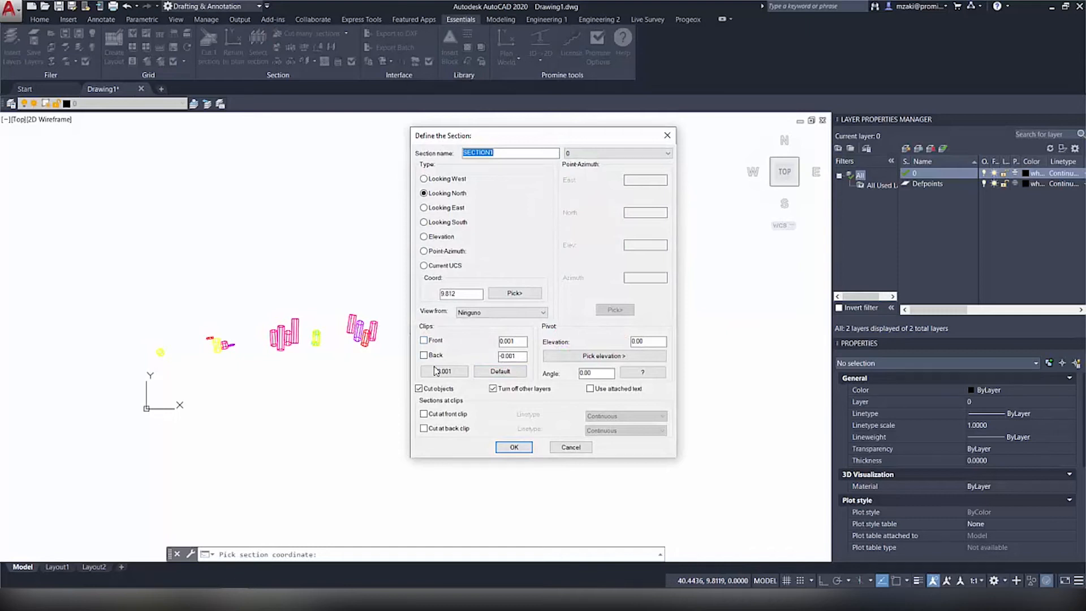
click(501, 391)
click(514, 447)
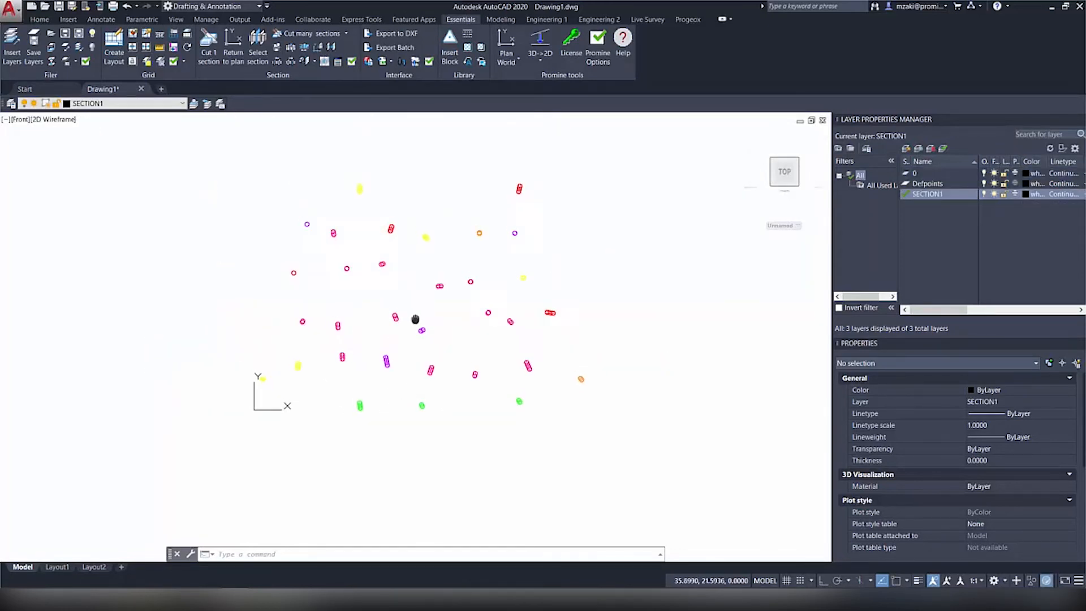
Draw polygons around all sample holes in the section, with no mining limit and layer 0 as the target layer
middle_drag(412, 318, 446, 362)
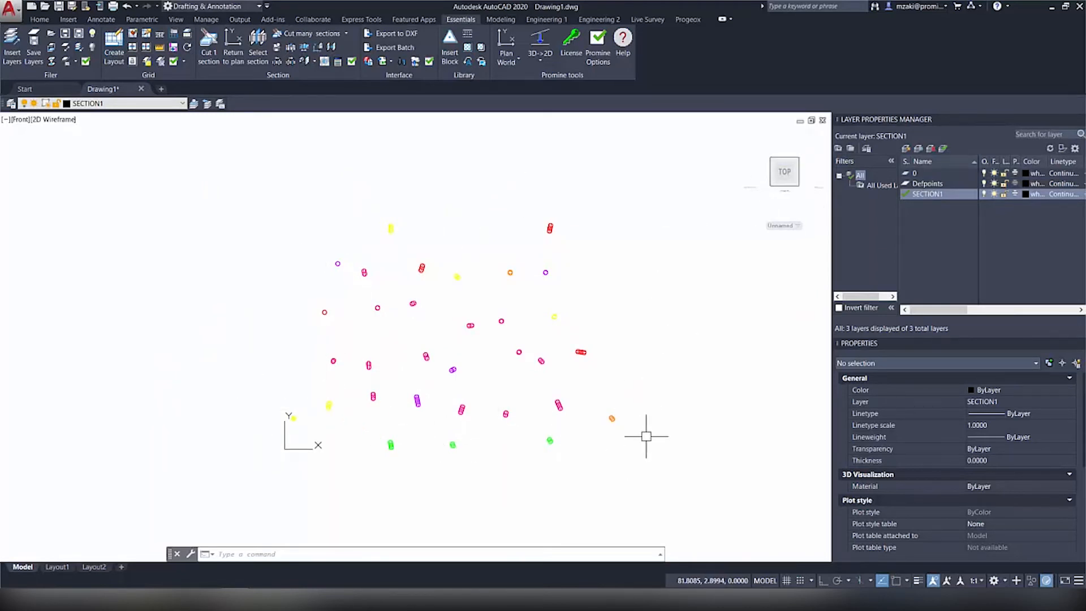
click(687, 20)
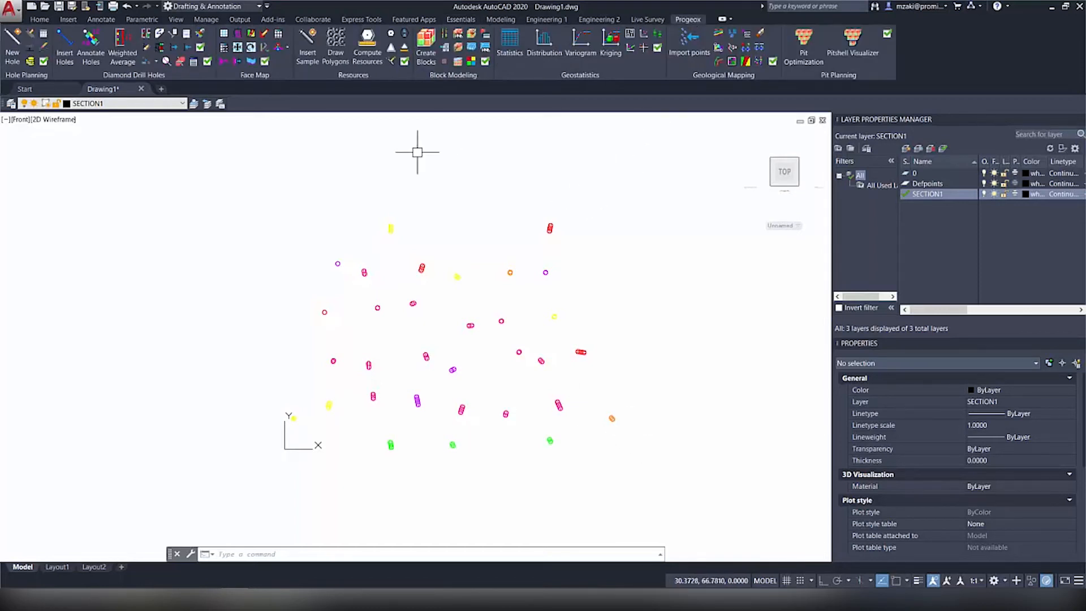
click(343, 64)
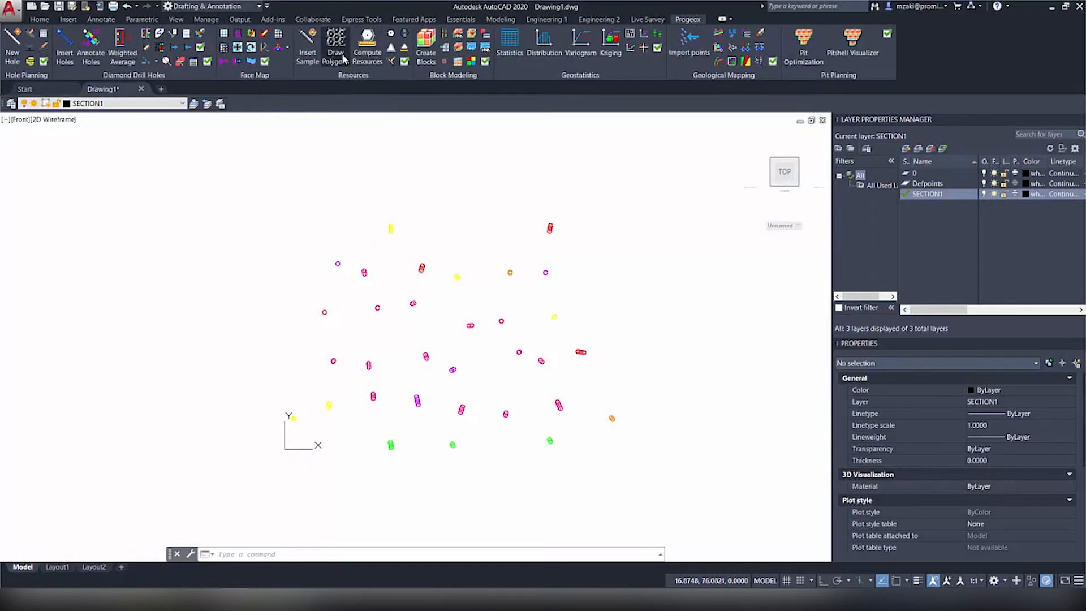
click(696, 491)
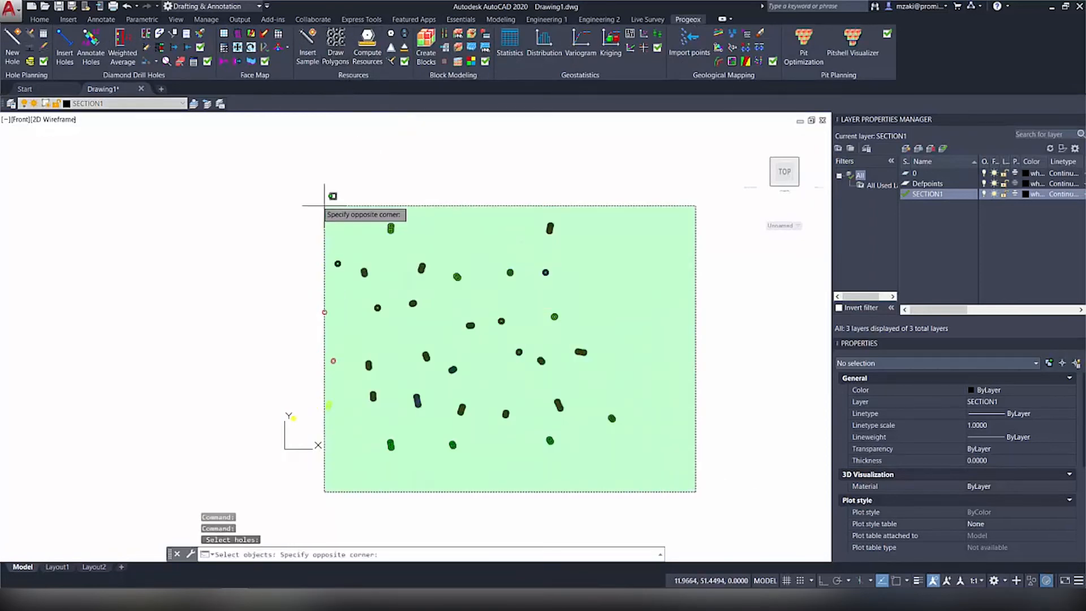
click(271, 172)
key(Return)
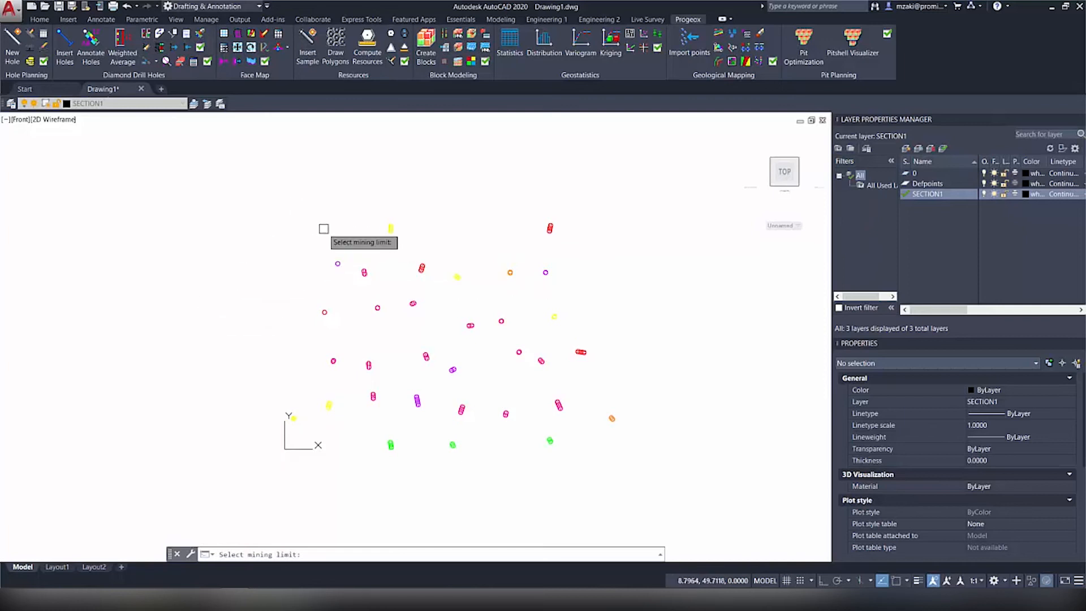
click(290, 214)
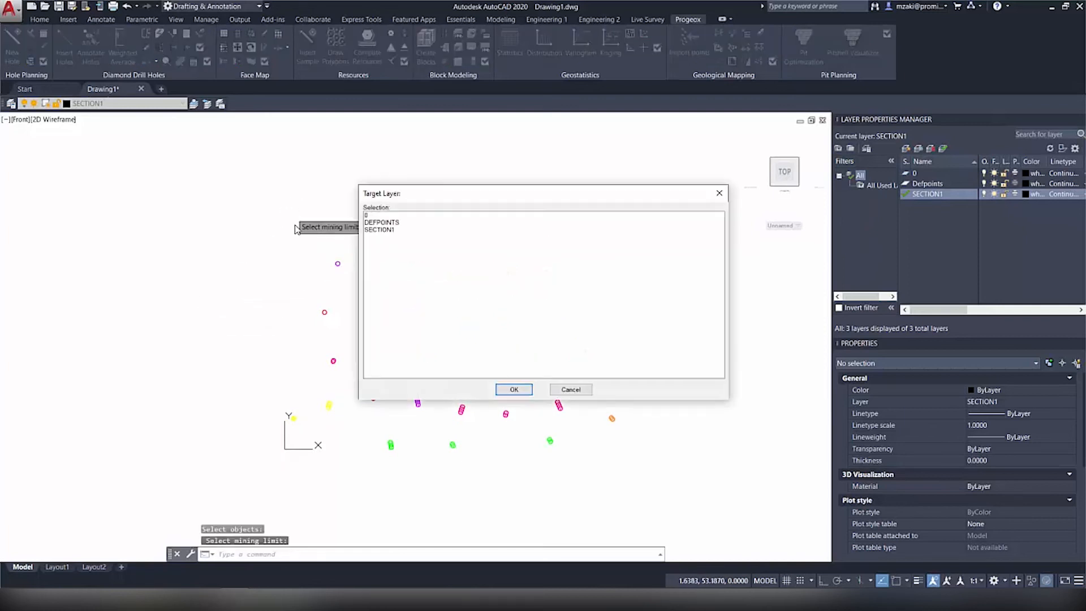
click(375, 222)
click(378, 214)
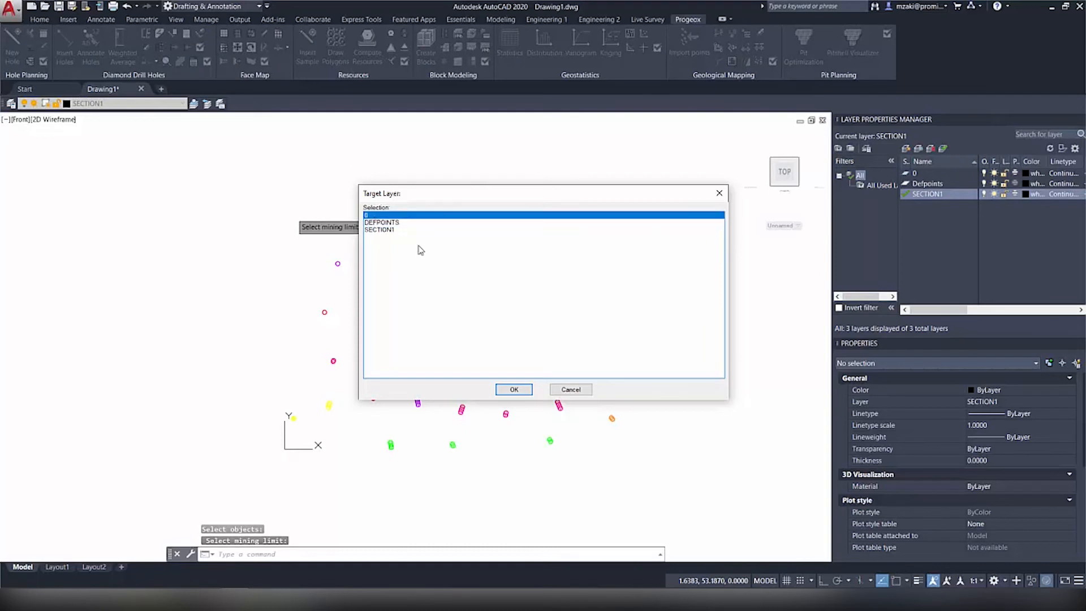
click(513, 389)
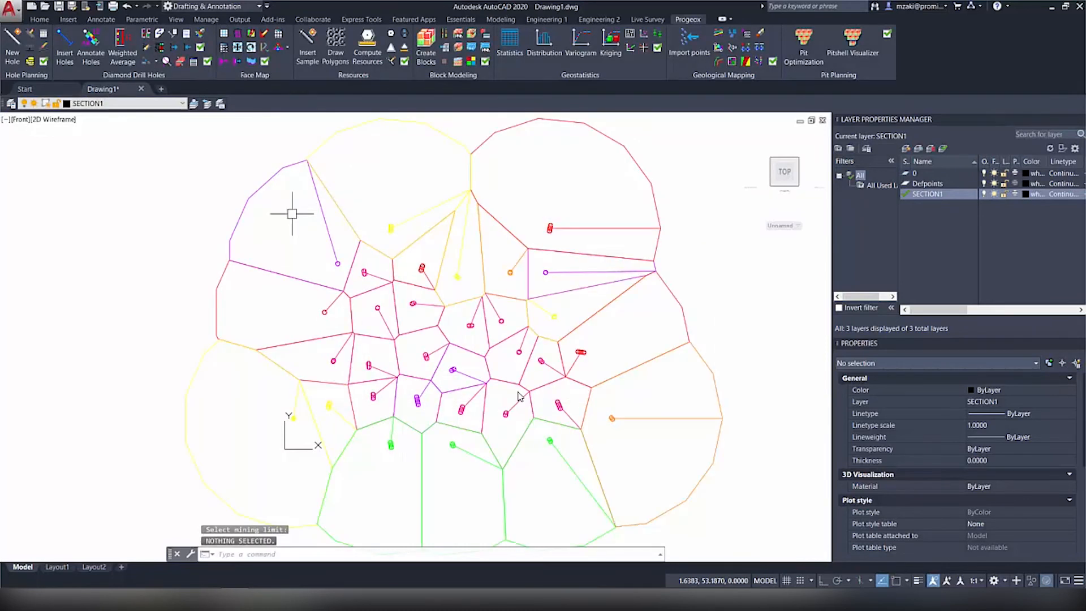
Set up the resource computation titled Resource report by polygons, with report scale 3 and ore and waste densities of 2.75
scroll(481, 376, down, 2)
middle_drag(499, 382, 476, 368)
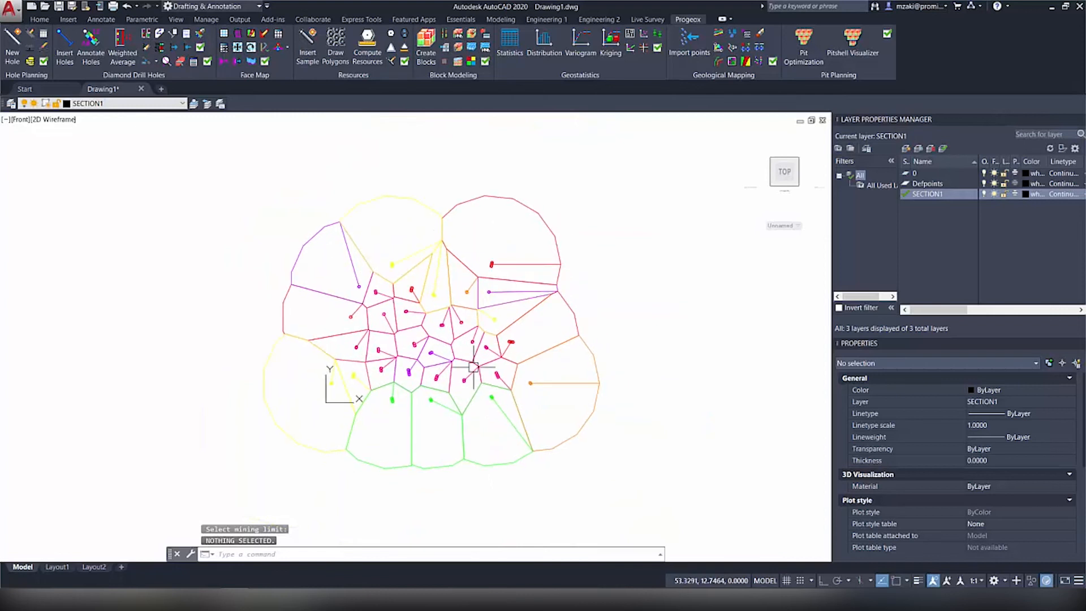
middle_drag(473, 320, 344, 305)
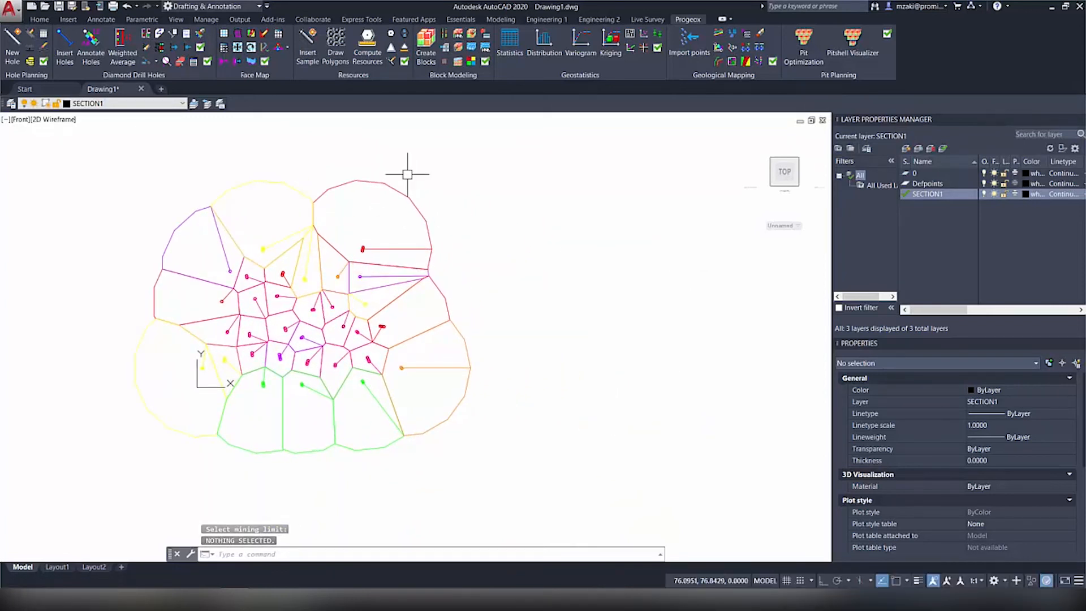
click(368, 49)
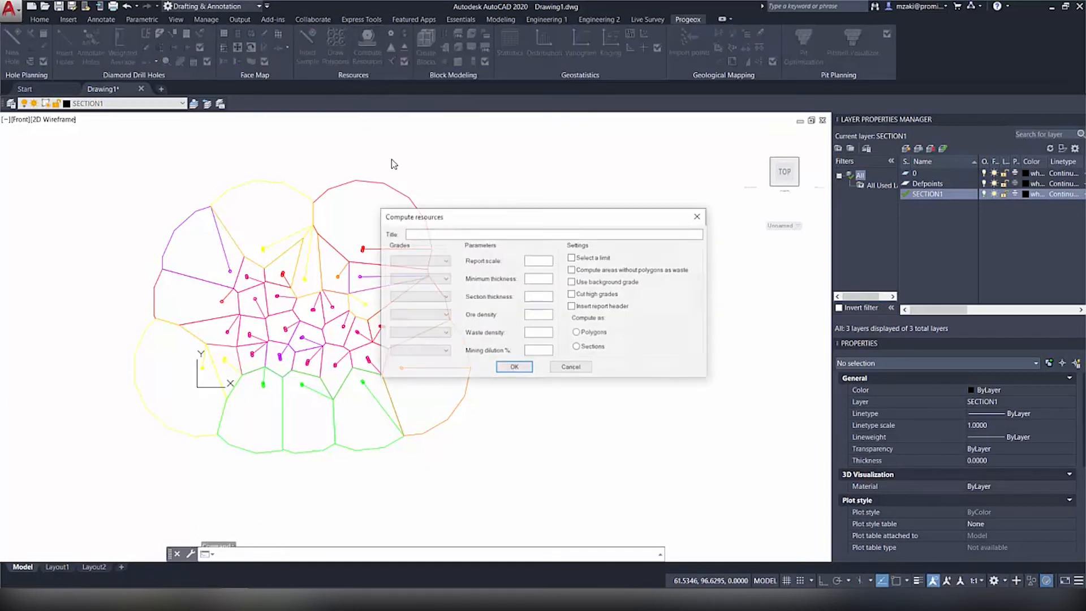
click(453, 232)
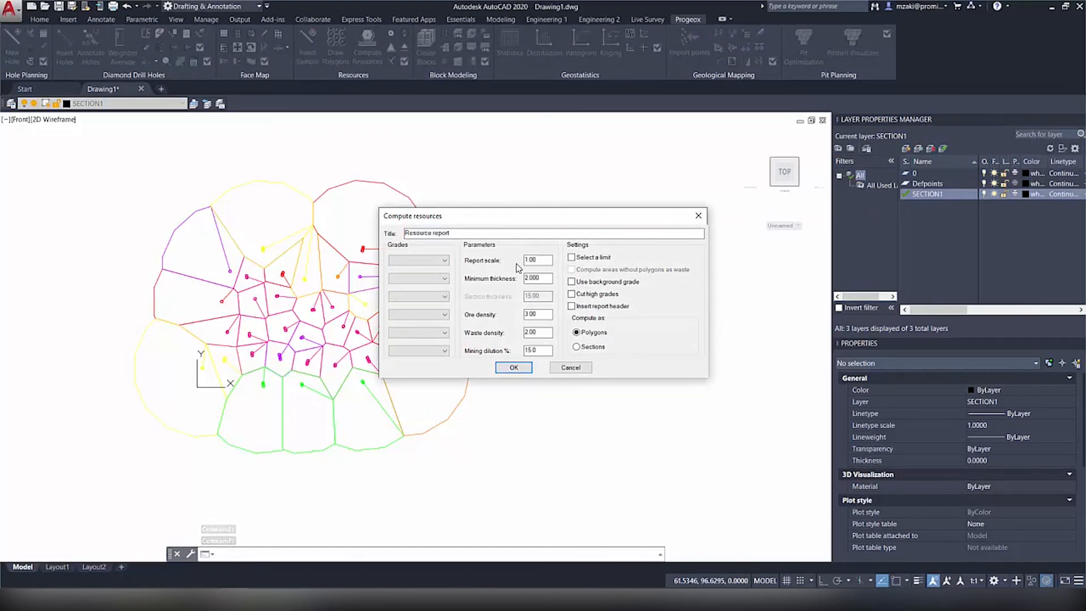
key(Tab)
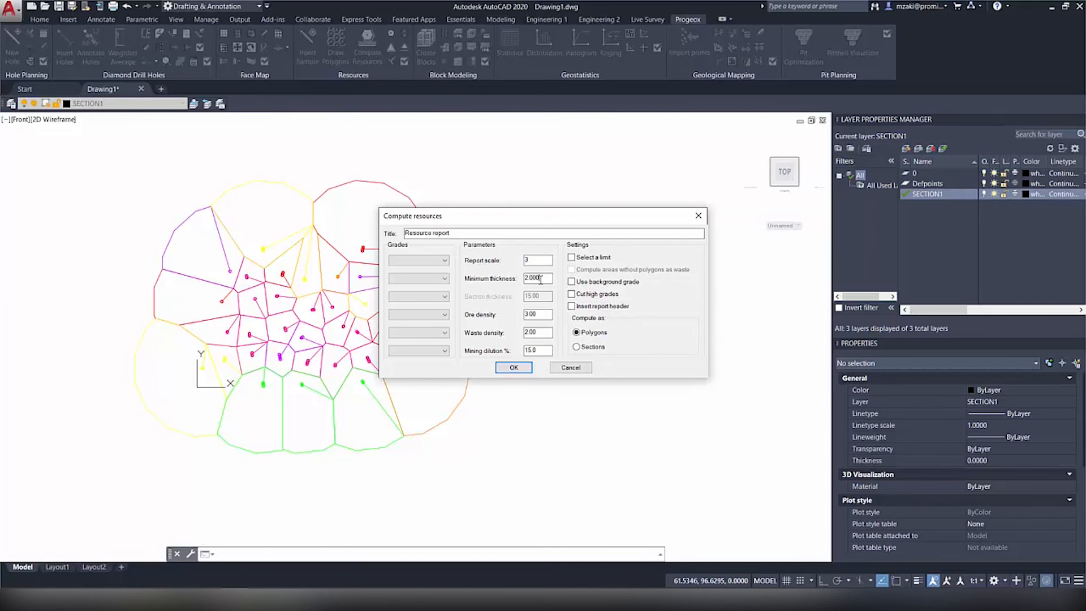
double_click(545, 313)
text(2.75)
key(Tab)
text(2.75)
click(514, 367)
Compute resources for all drawn polygons and place the report table beside them
click(555, 489)
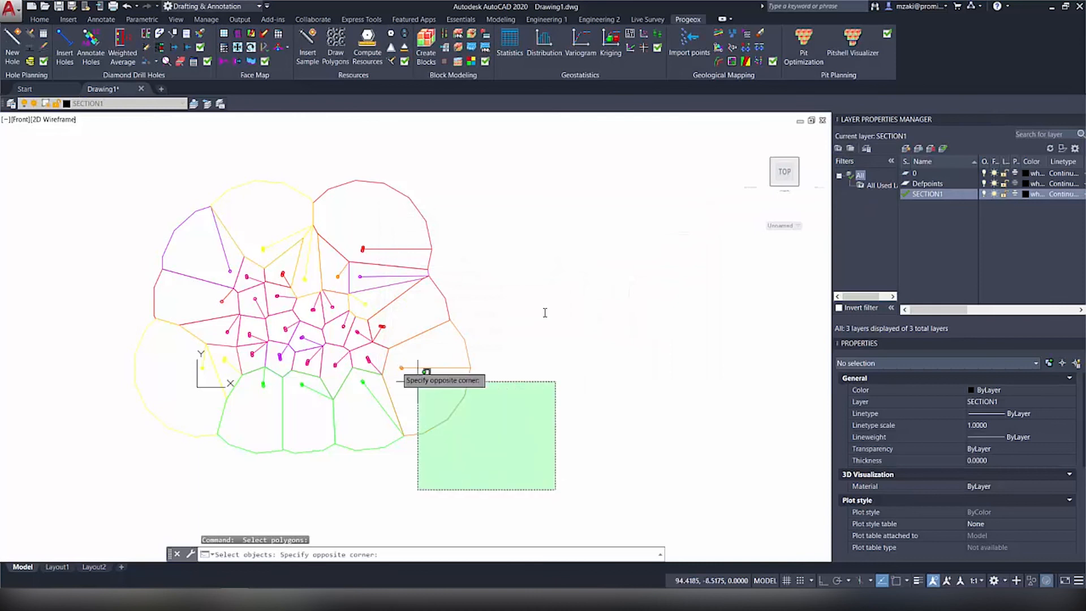
click(123, 149)
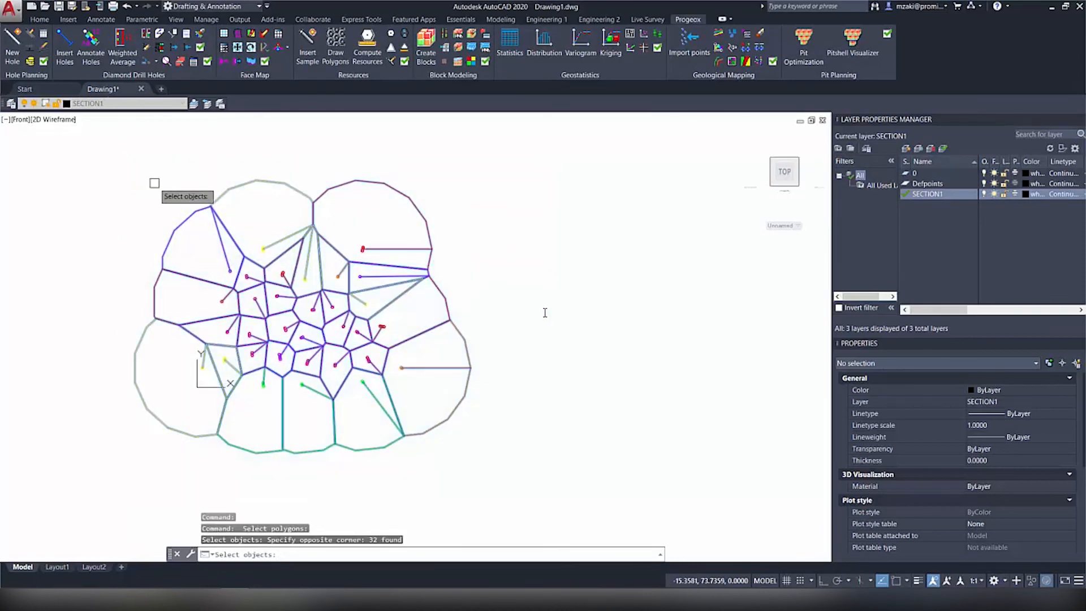
key(Return)
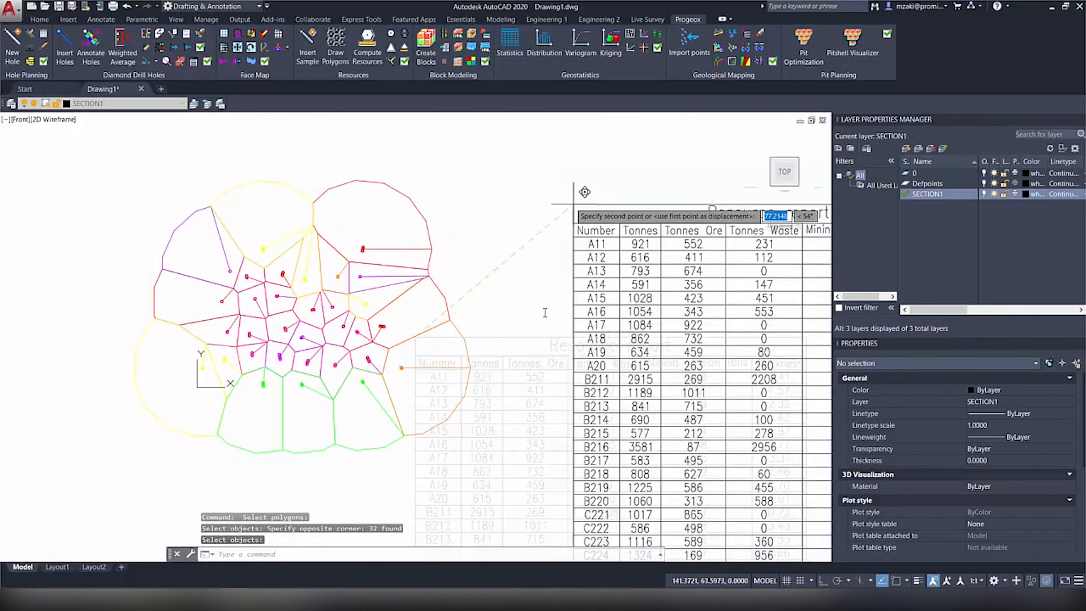
click(491, 169)
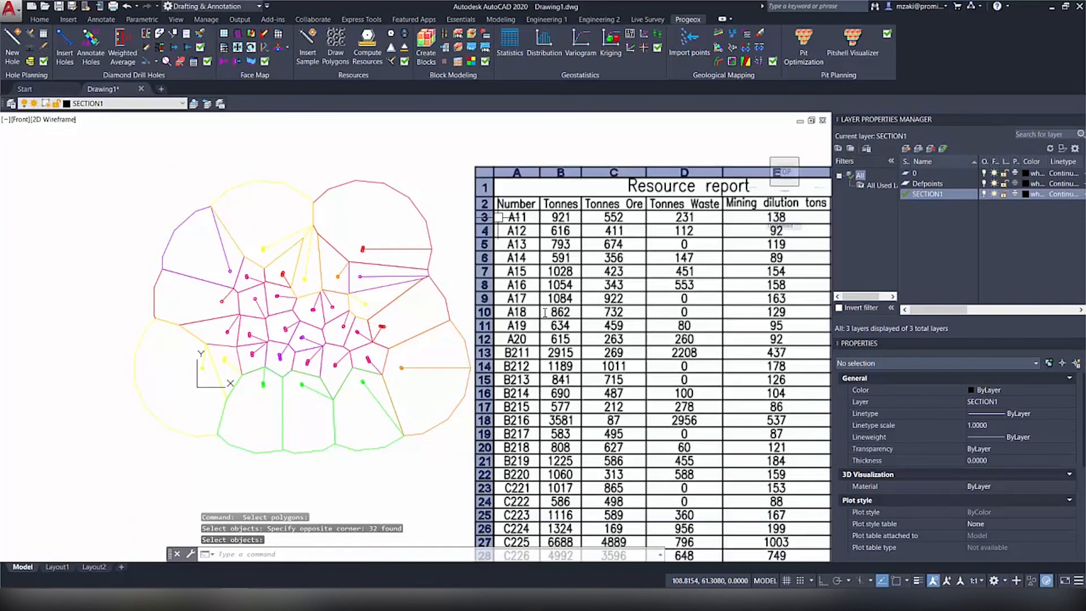
middle_drag(573, 248, 457, 242)
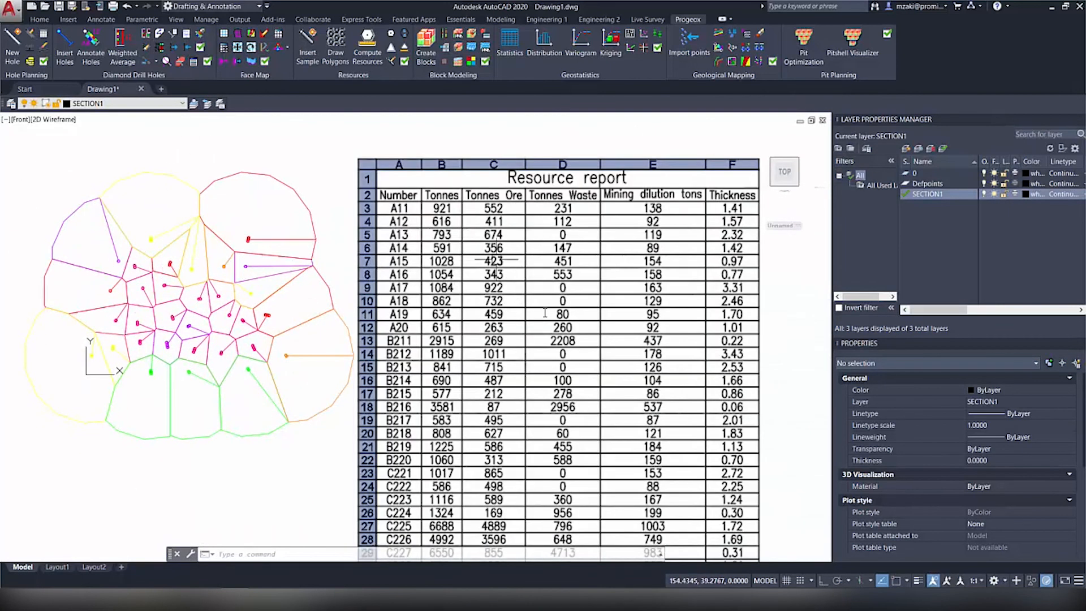
scroll(483, 198, up, 3)
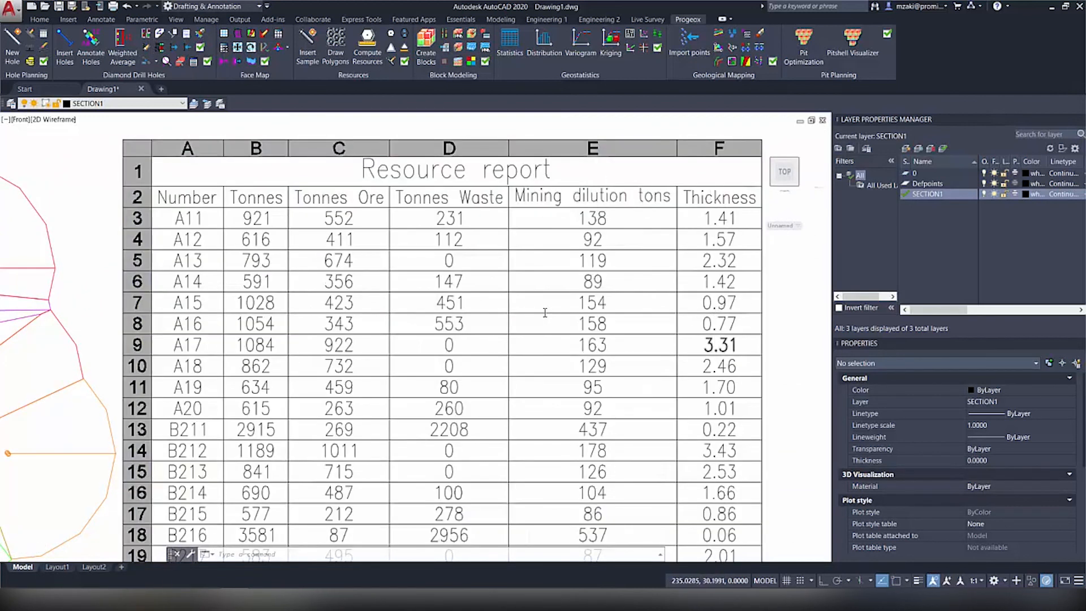
scroll(706, 362, down, 4)
middle_drag(601, 375, 585, 280)
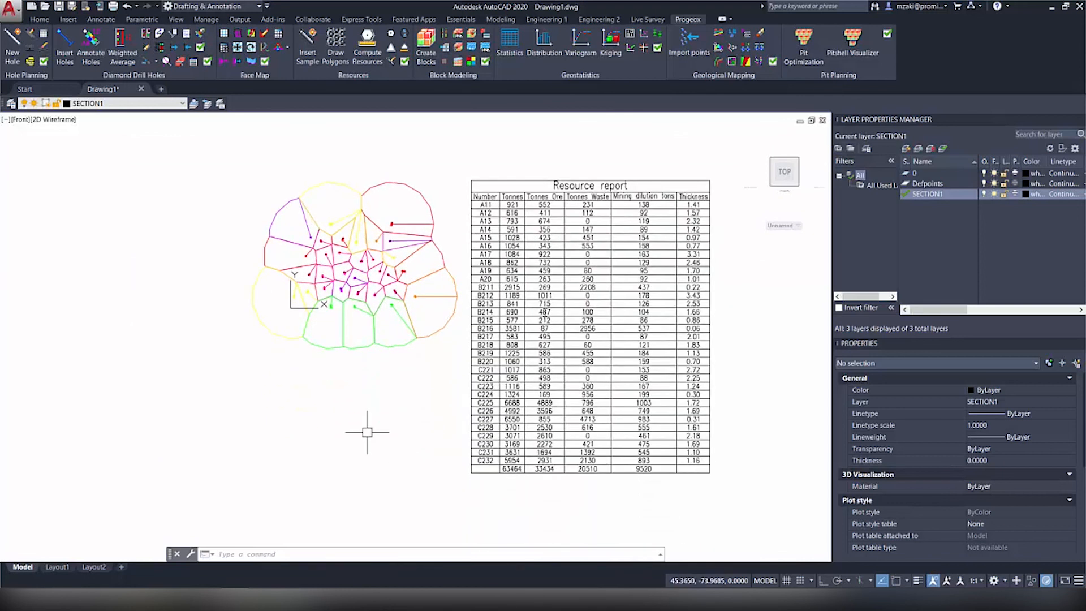